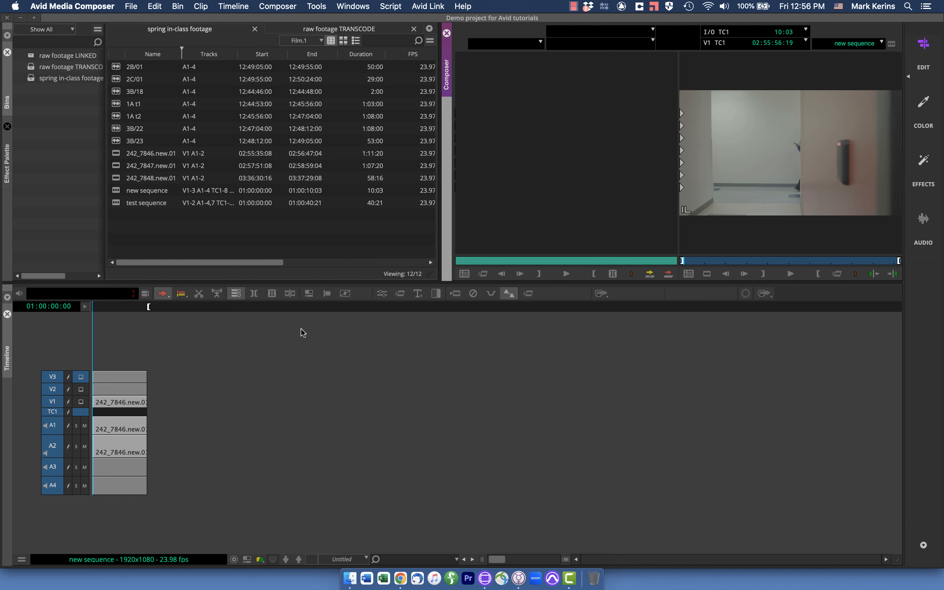
Step: Start a file export of the new sequence with the Send To QT Movie export setting and open its options
left_click(191, 339)
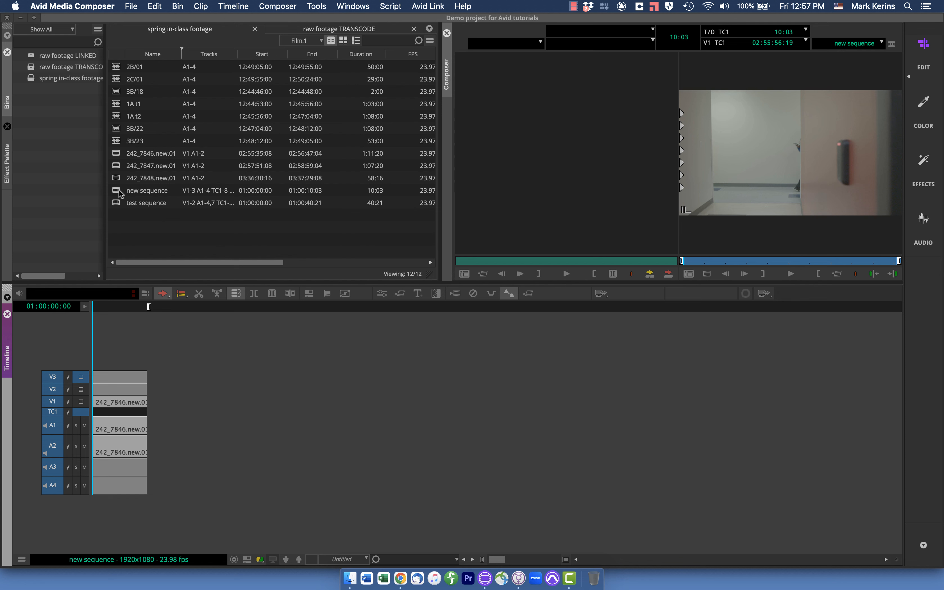
left_click(131, 6)
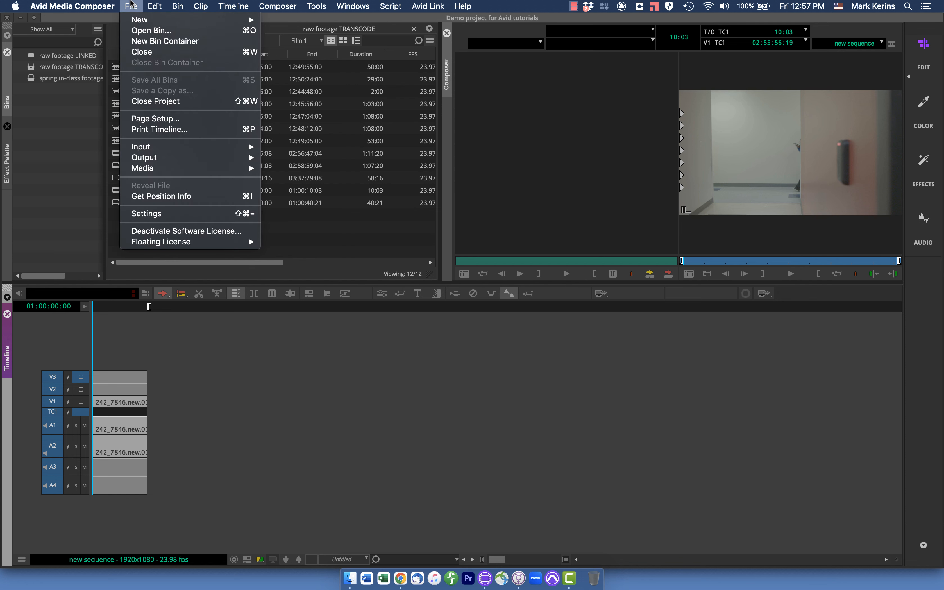
mouse_move(163, 160)
left_click(305, 170)
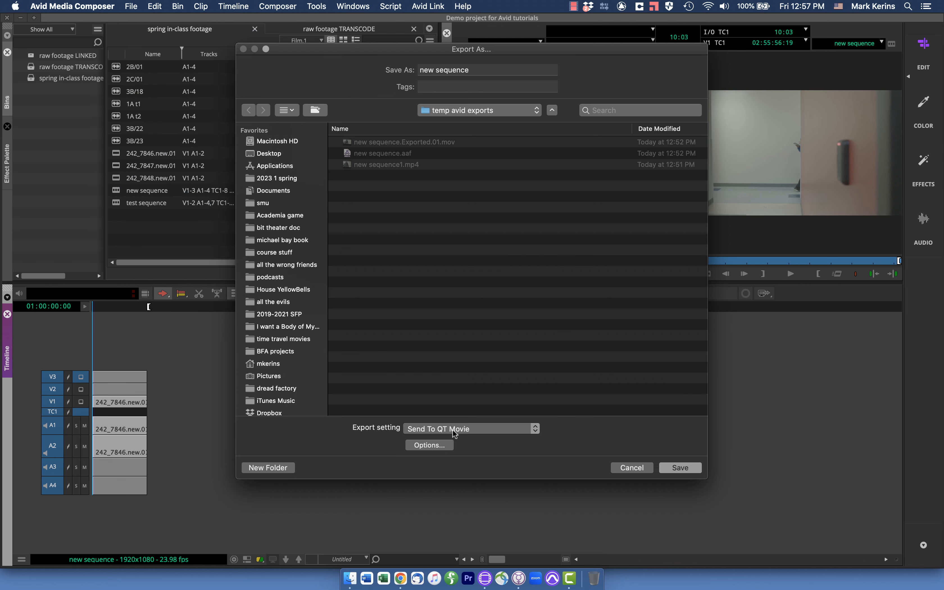
left_click(453, 432)
scroll(454, 178, "up", 3)
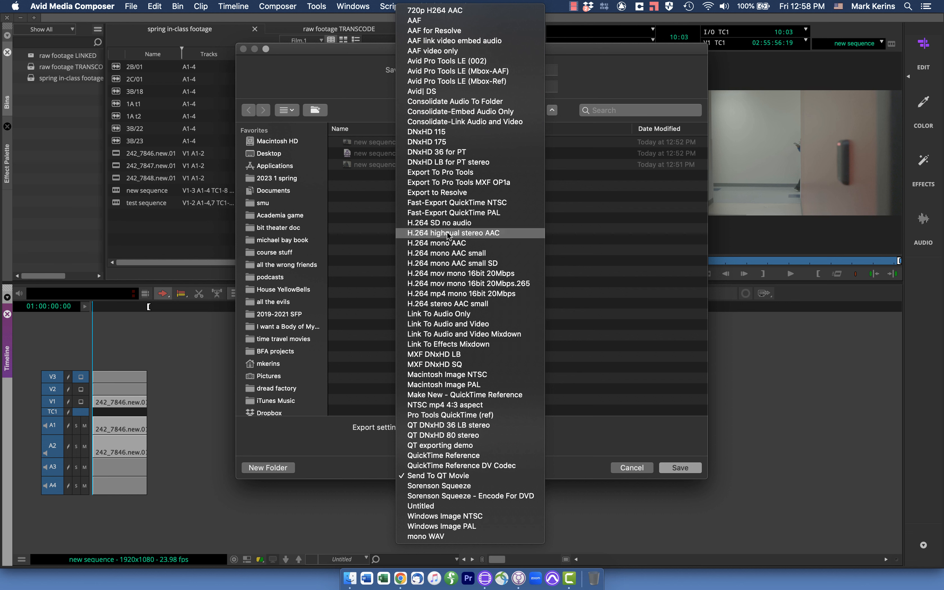
left_click(457, 475)
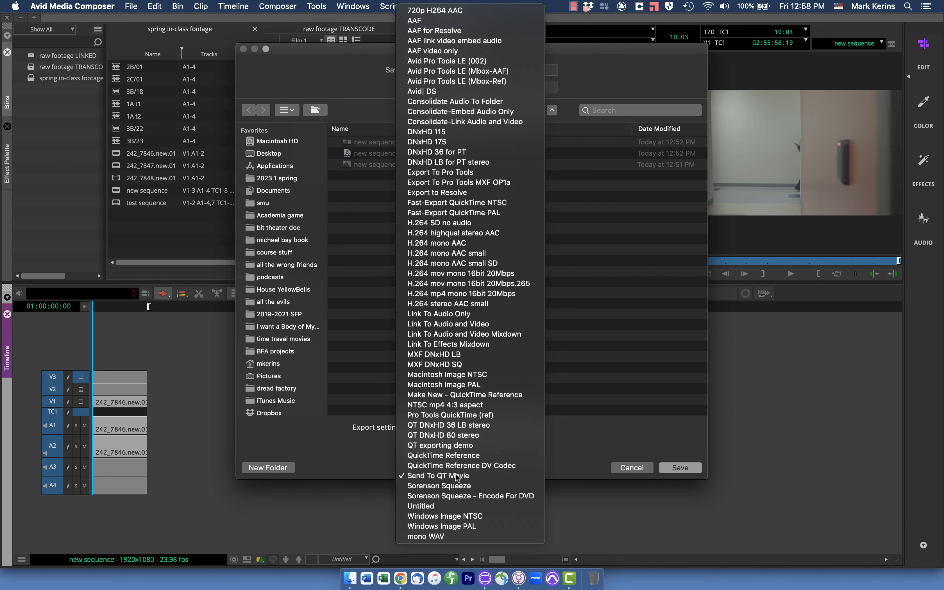
left_click(425, 447)
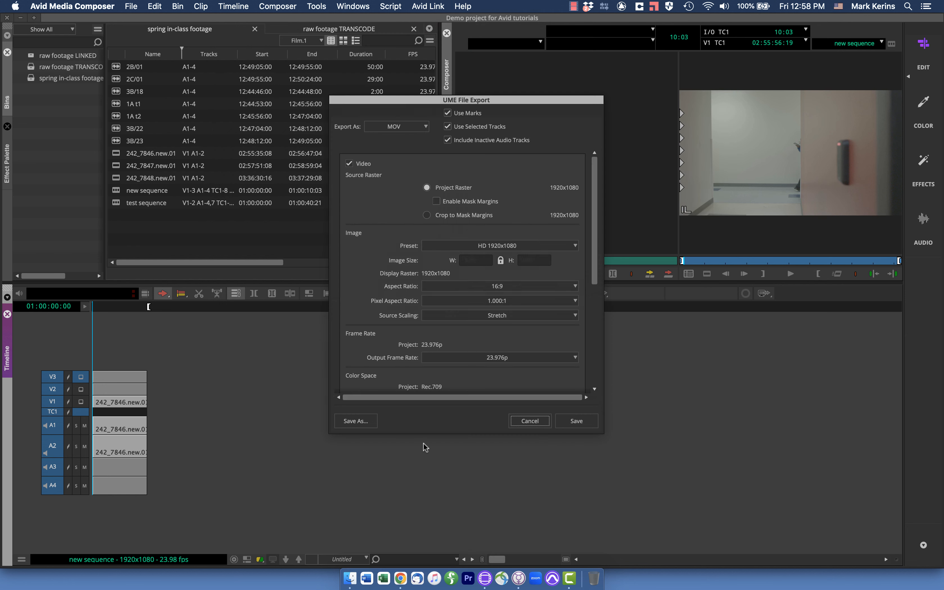
Step: Review the MOV export's image, frame rate, color space, compression and audio settings
scroll(442, 236, "down", 5)
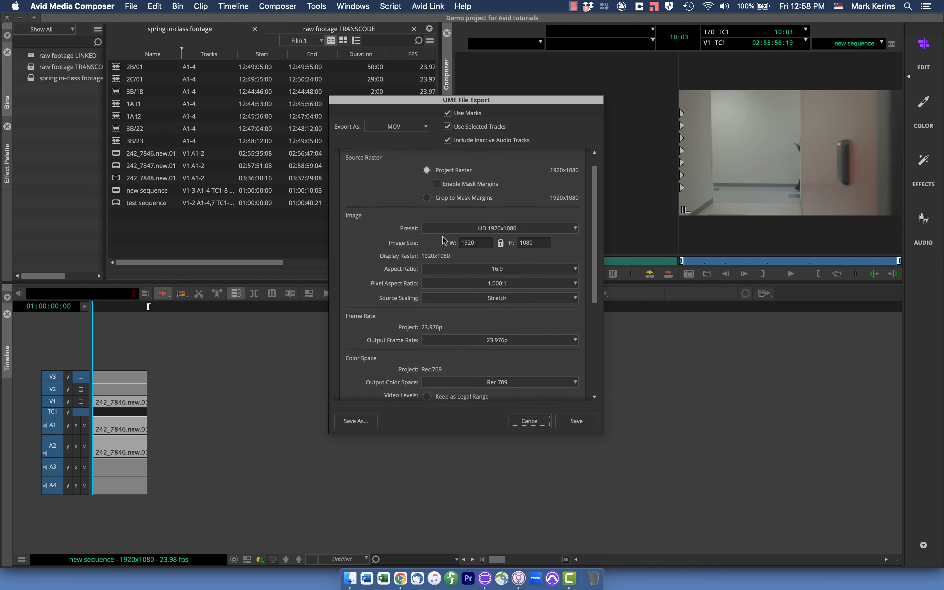
scroll(444, 240, "down", 3)
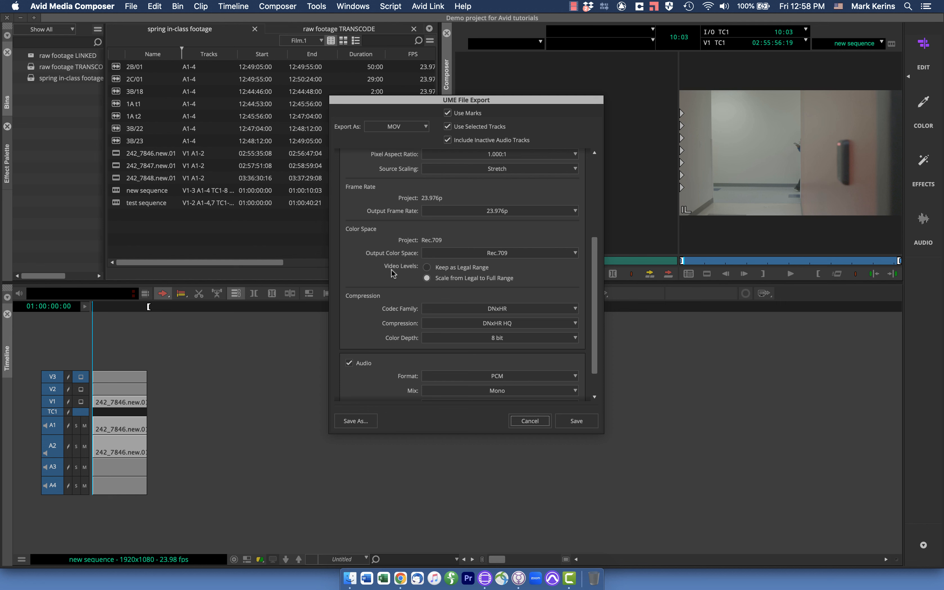
scroll(405, 329, "up", 5)
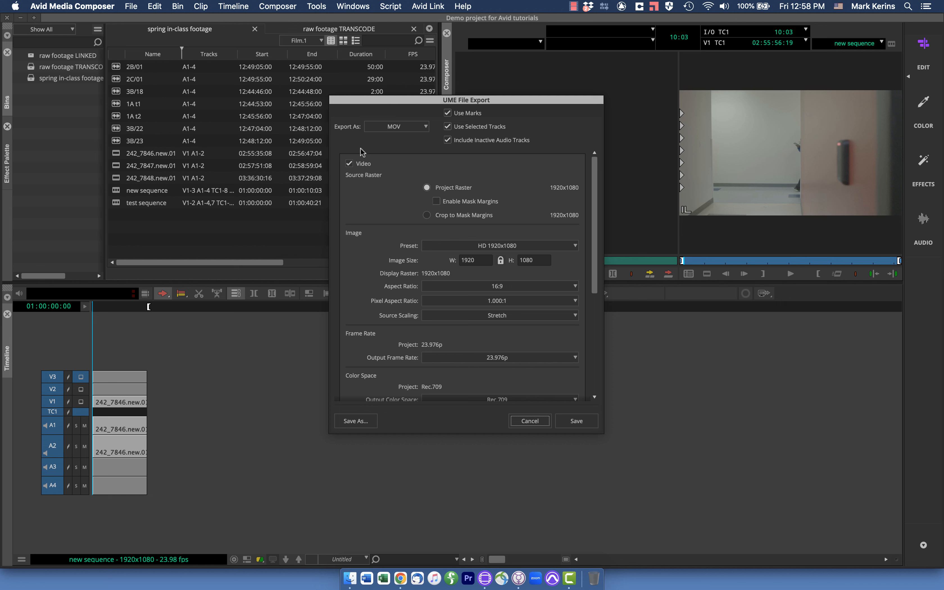
scroll(418, 289, "down", 5)
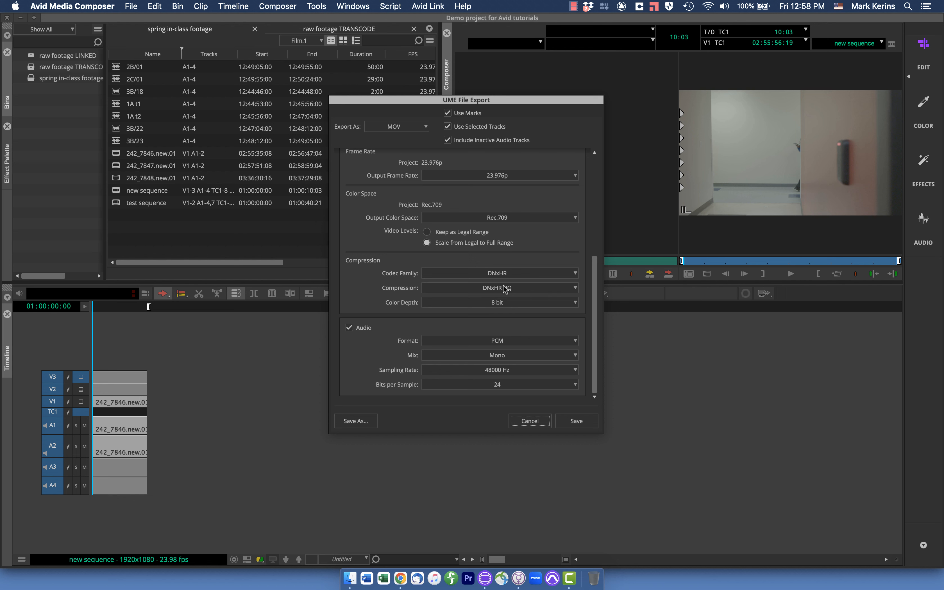
scroll(503, 284, "up", 7)
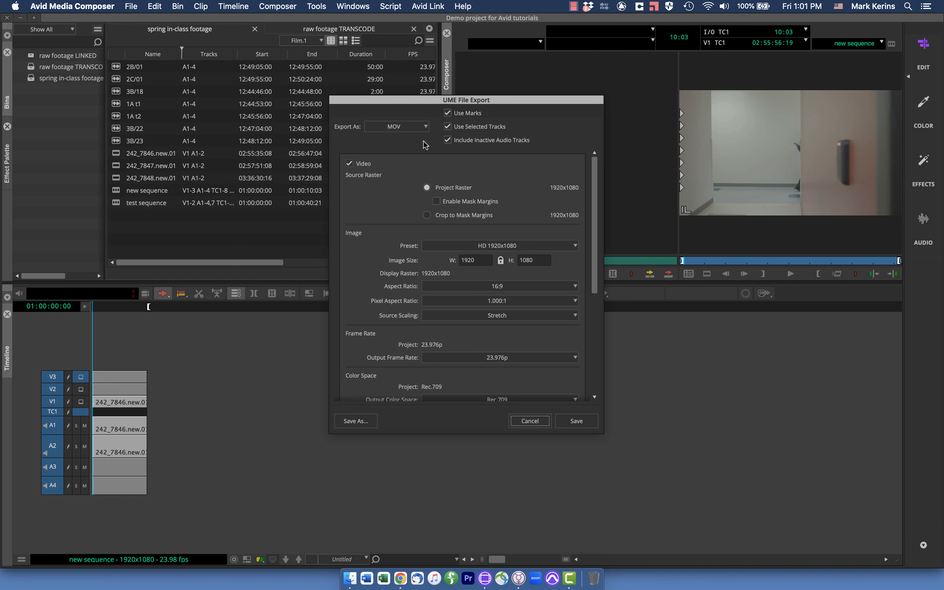
Step: Switch the export format to AAF and MXF OP1a, and examine the video compression choices for MXF OP1a
left_click(409, 124)
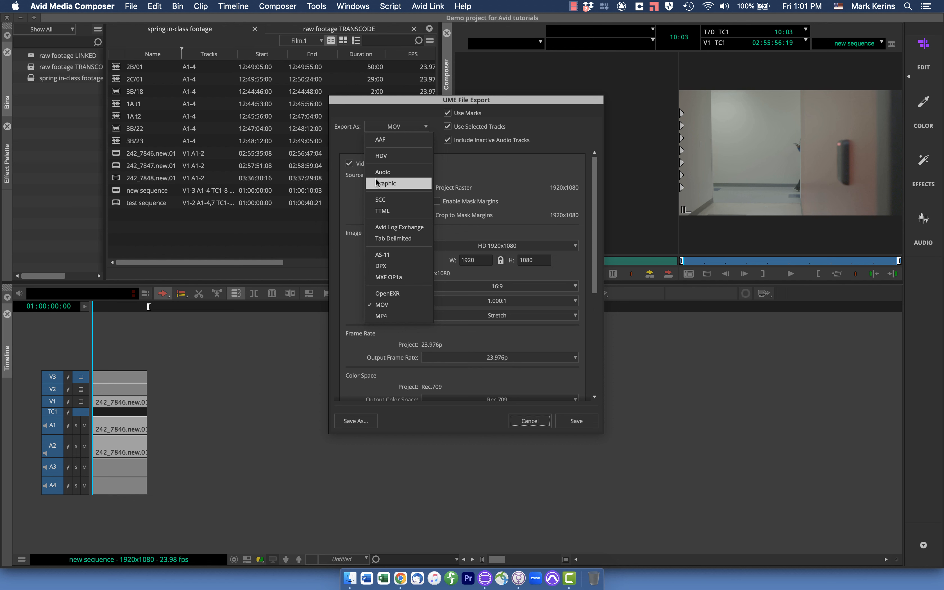
left_click(382, 141)
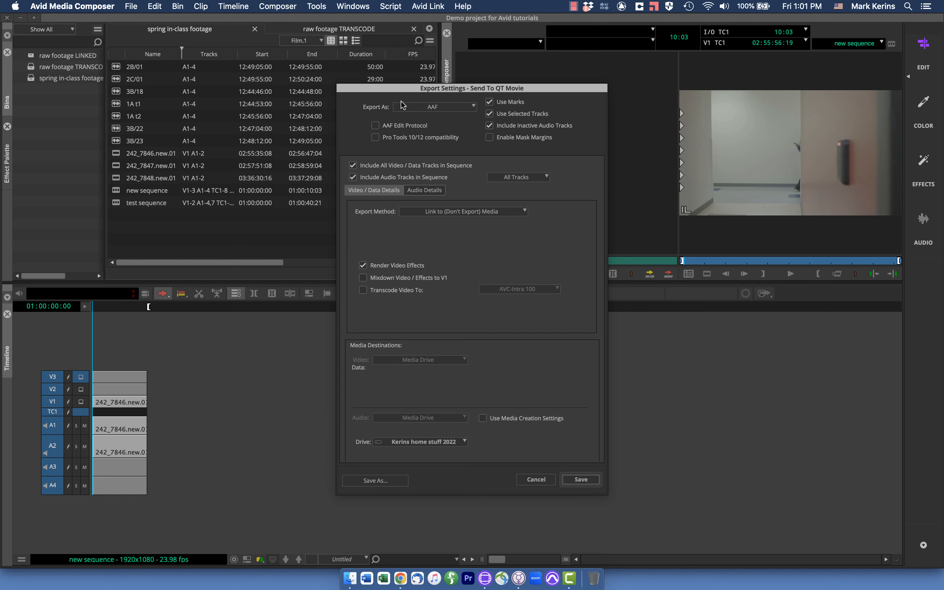
left_click(446, 107)
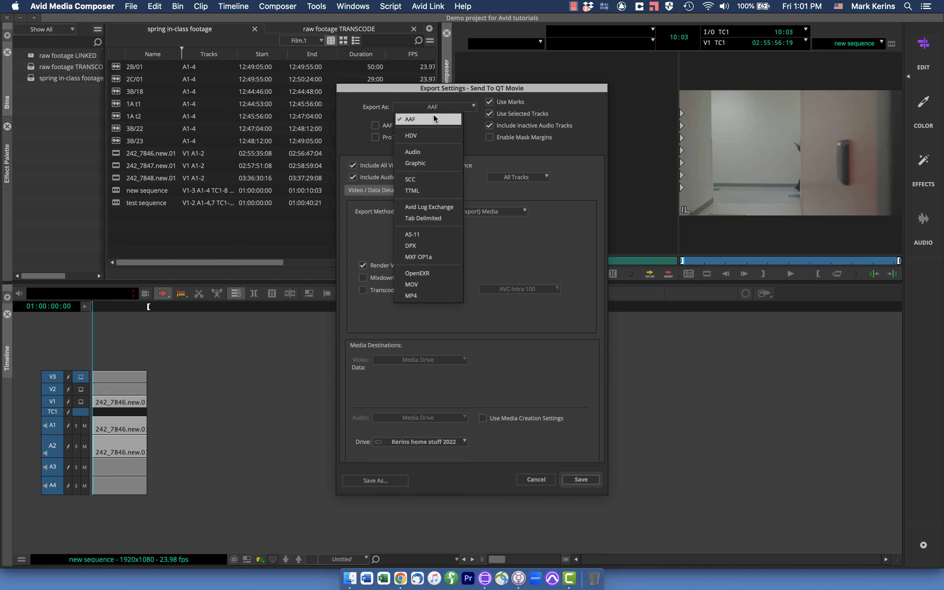
left_click(417, 258)
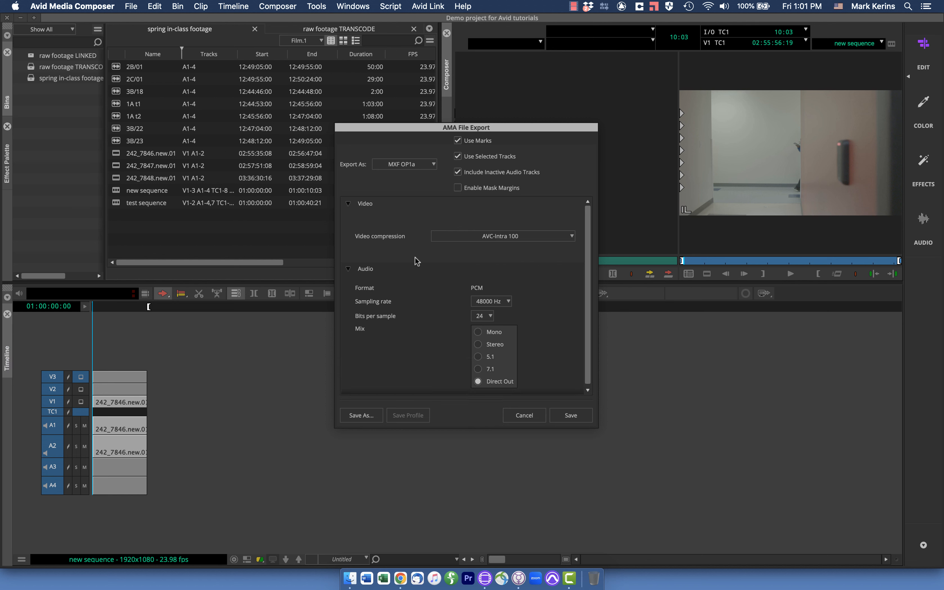
left_click(487, 236)
left_click(414, 214)
Step: Switch the export format to MP4 to review its video and audio settings, and return the format to MOV
left_click(398, 164)
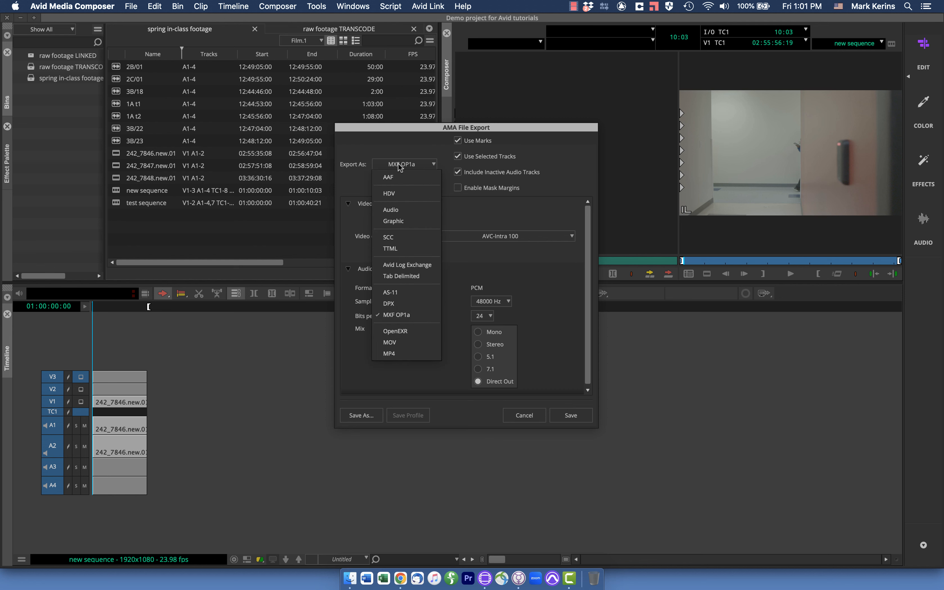
left_click(402, 354)
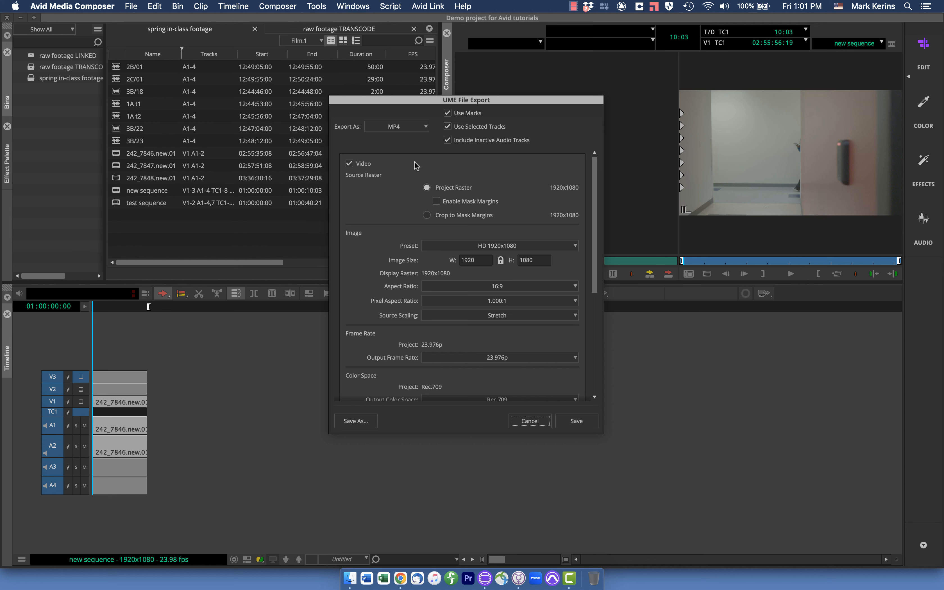
scroll(416, 166, "down", 3)
scroll(436, 250, "down", 6)
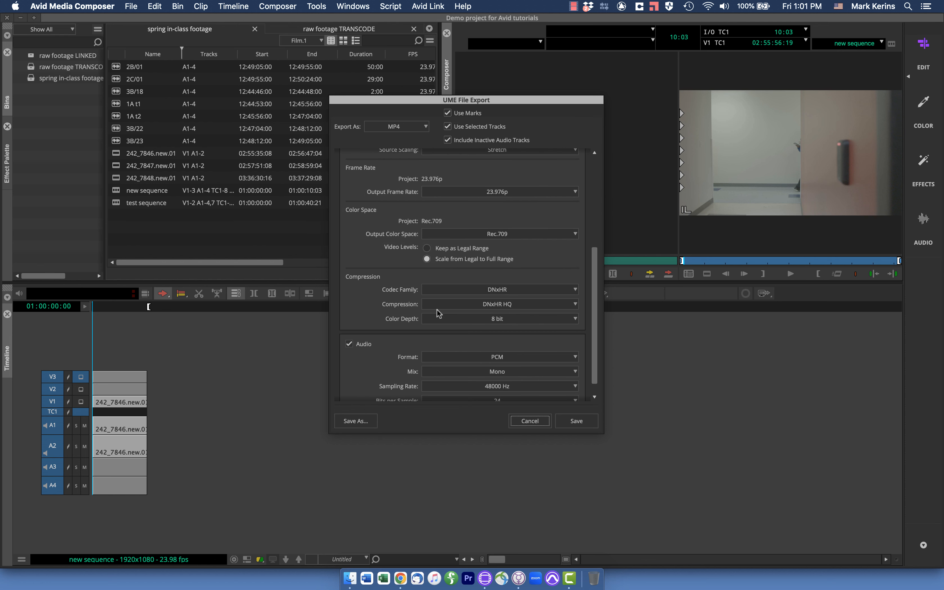
scroll(440, 313, "up", 9)
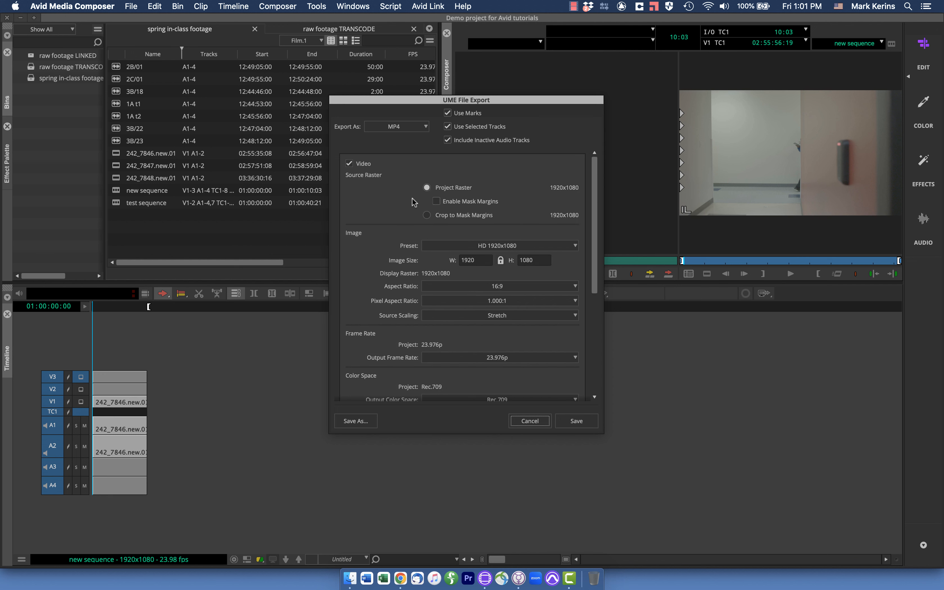
left_click(393, 127)
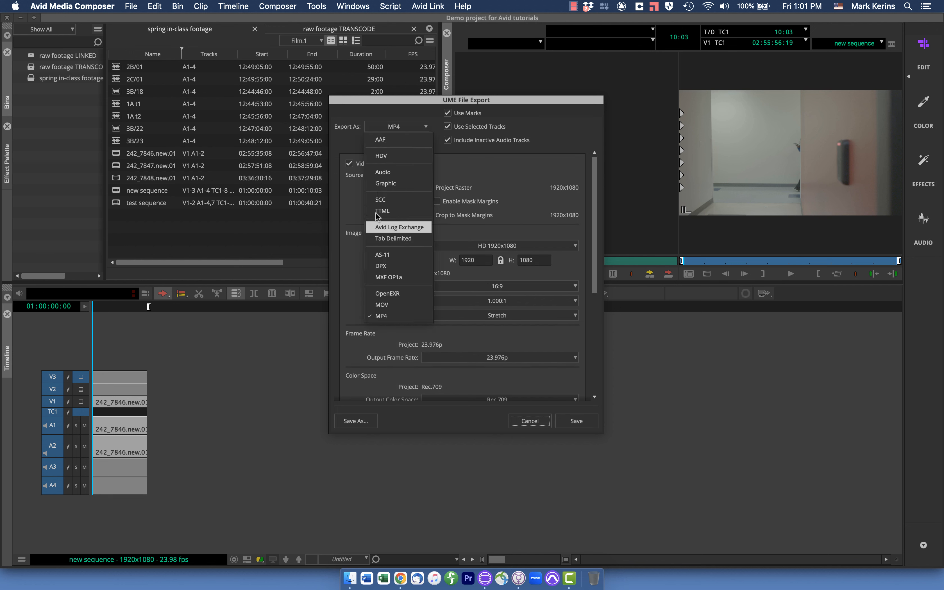
left_click(382, 305)
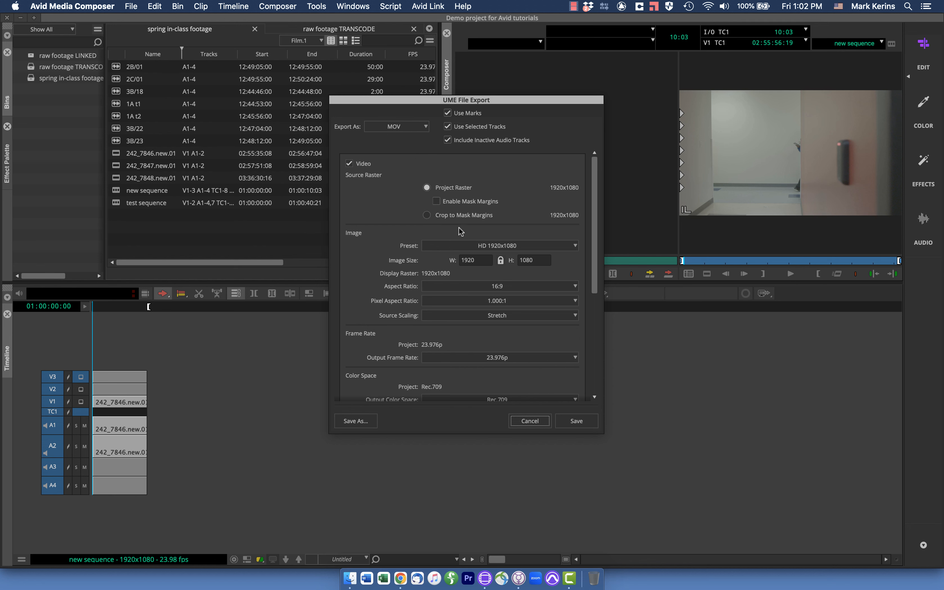
Step: Set the codec family to DNxHD and examine its available compression levels
scroll(460, 231, "down", 10)
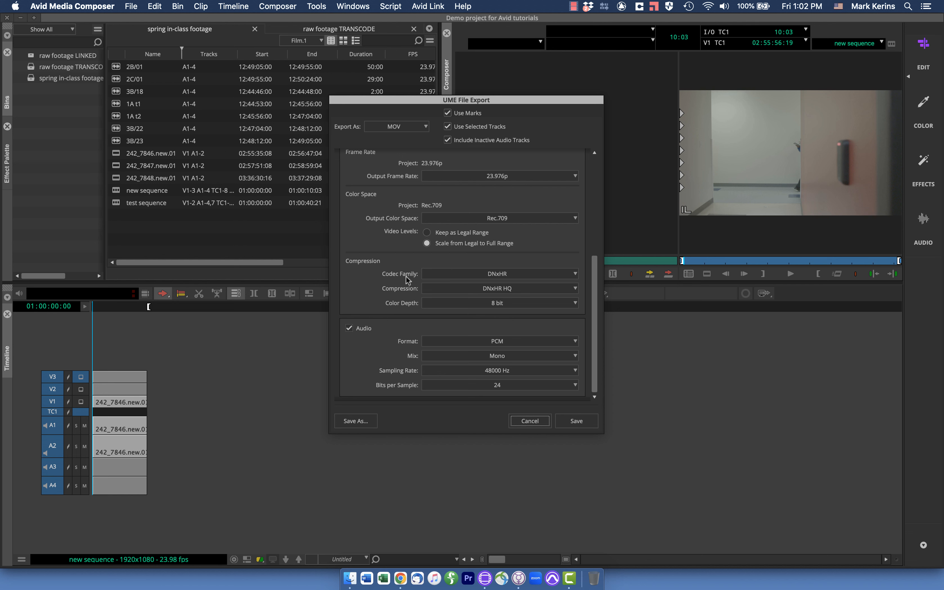
left_click(514, 273)
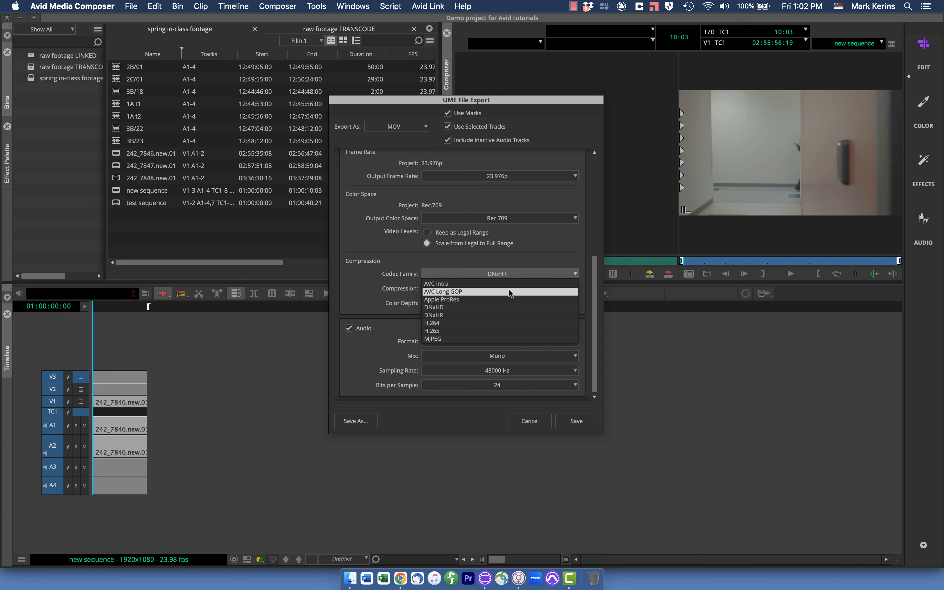
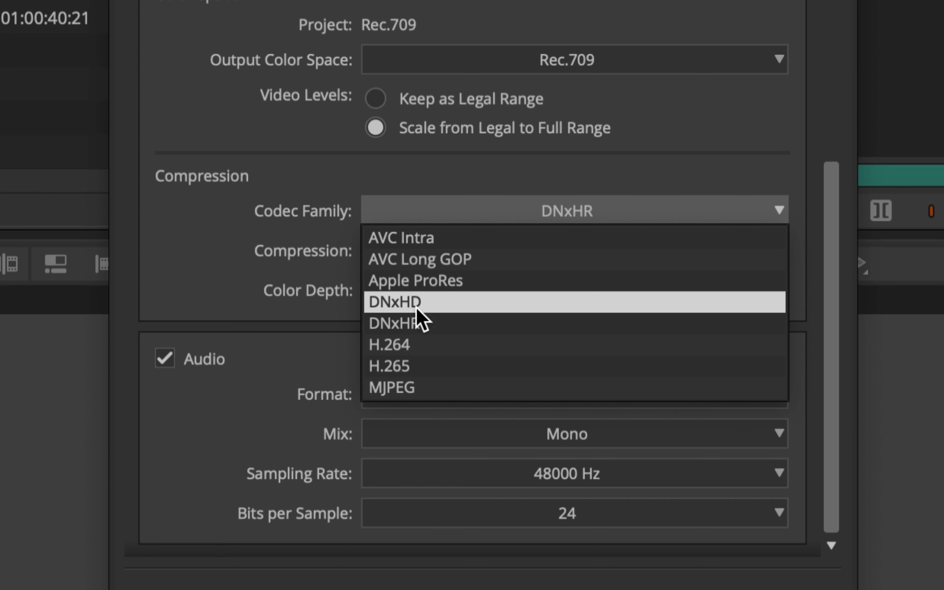
left_click(389, 301)
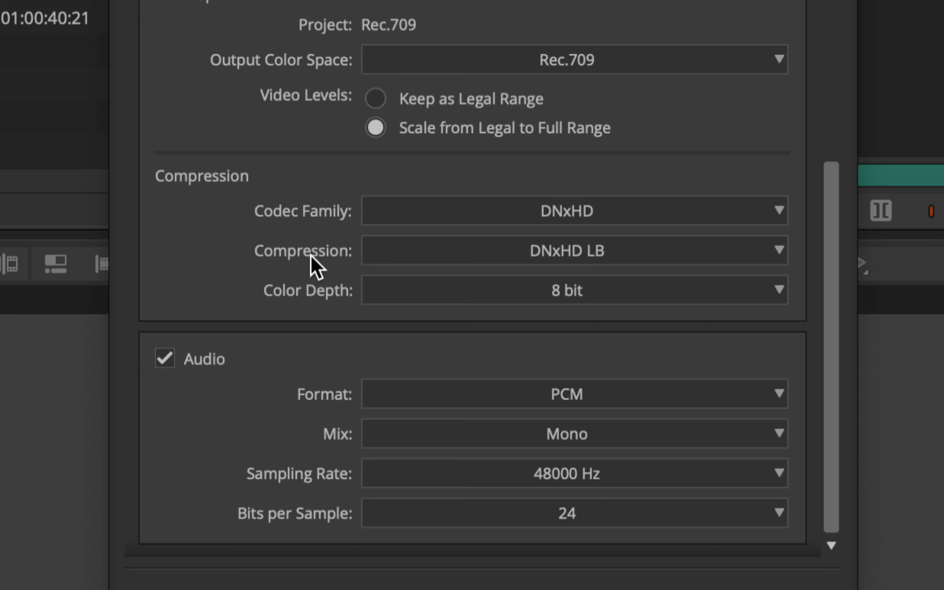
left_click(498, 256)
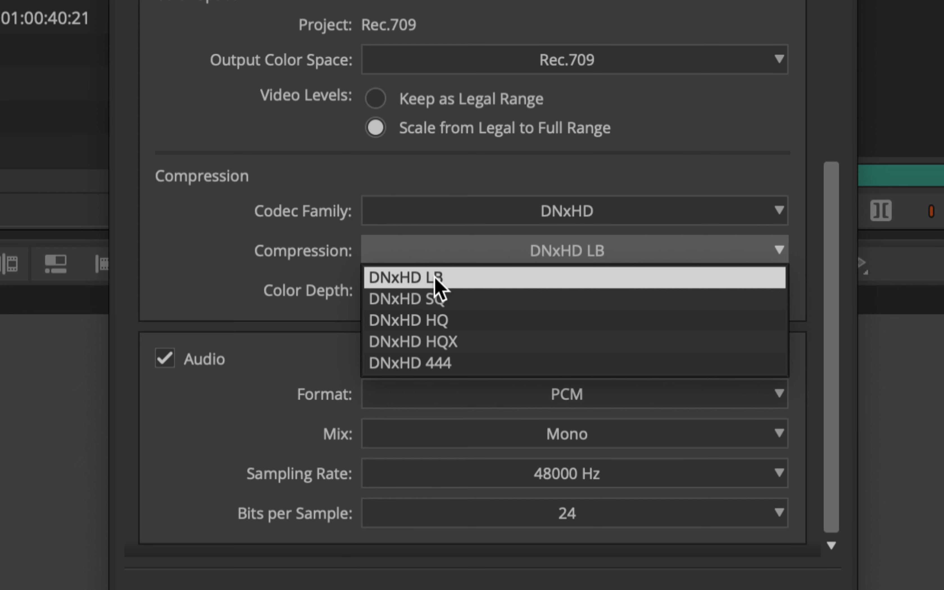
Step: Set the codec family to Apple ProRes and examine its available compression variants
left_click(503, 213)
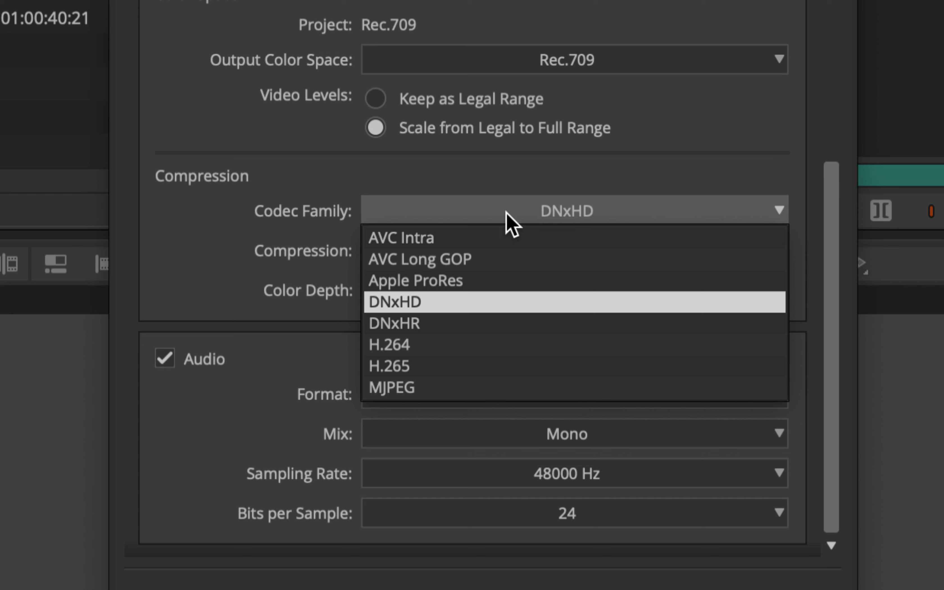
left_click(481, 276)
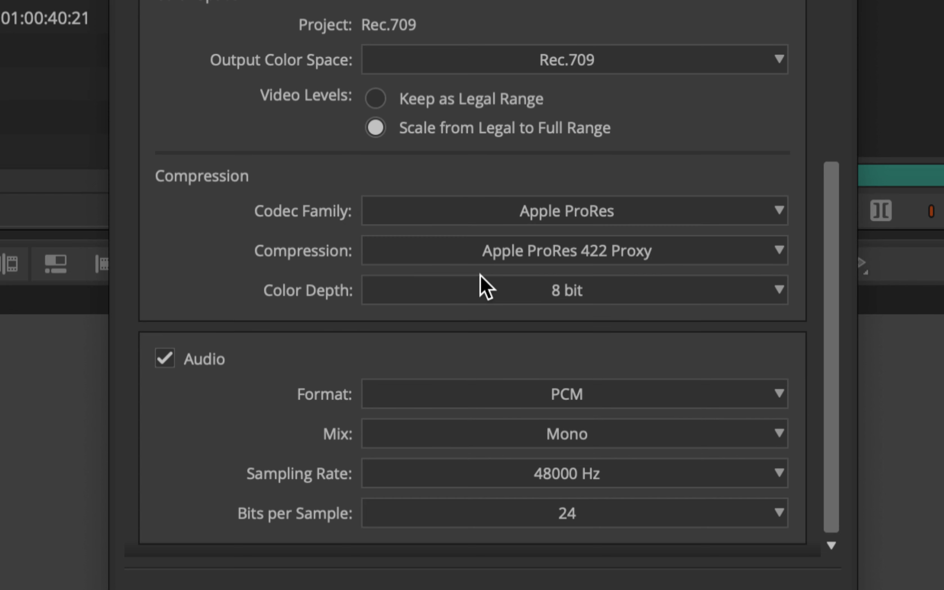
left_click(492, 252)
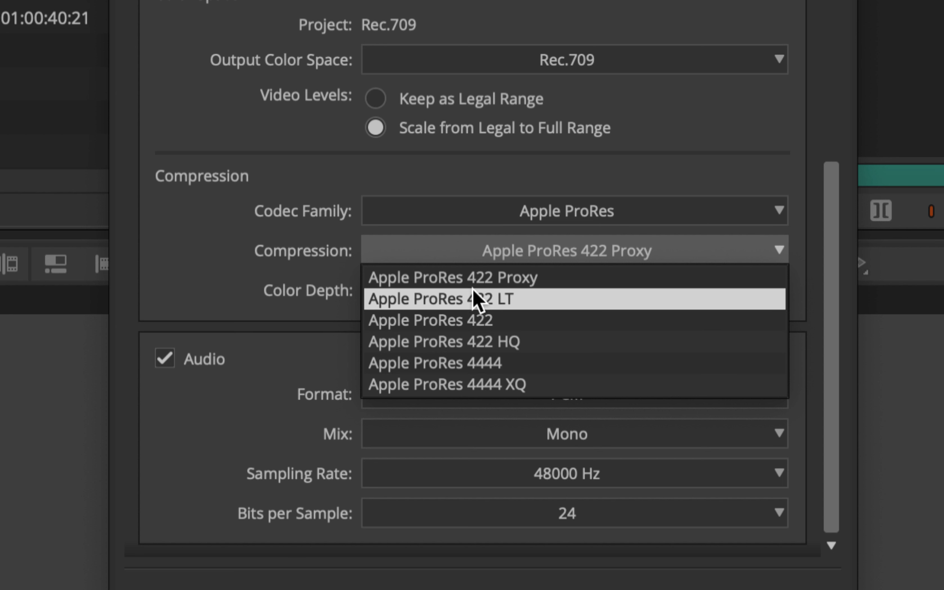
Step: Set the codec family to H.264 and examine its available compression options
left_click(548, 217)
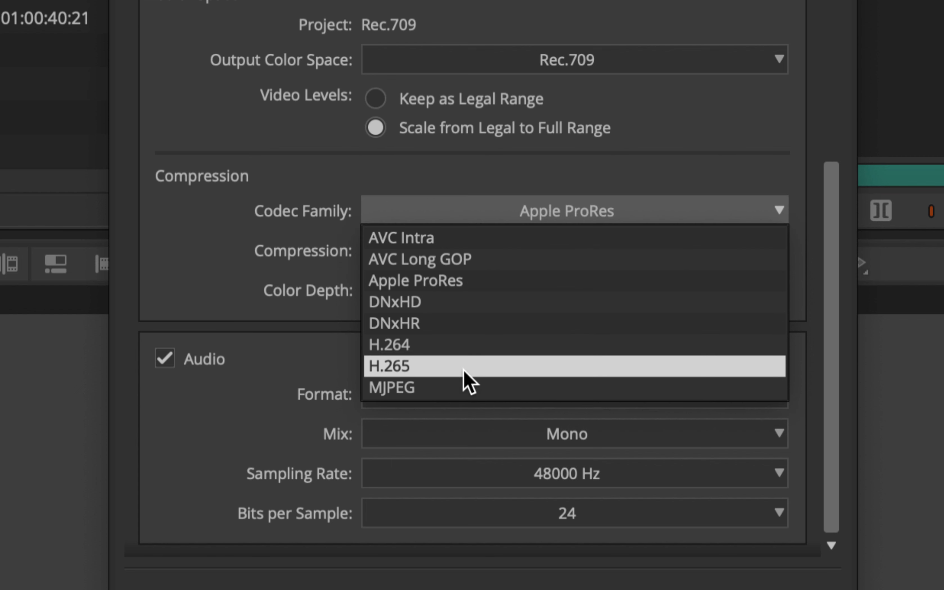
left_click(465, 343)
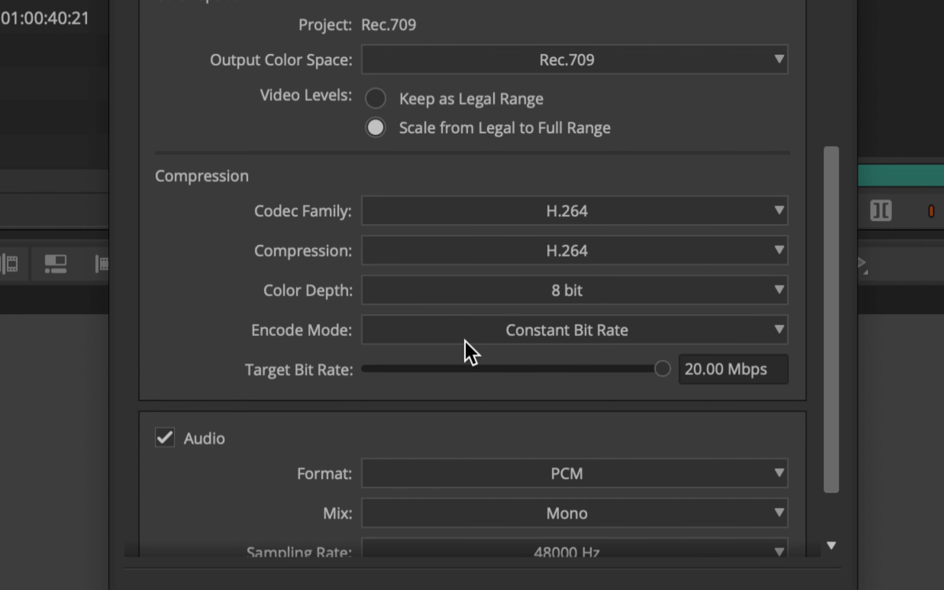
left_click(564, 244)
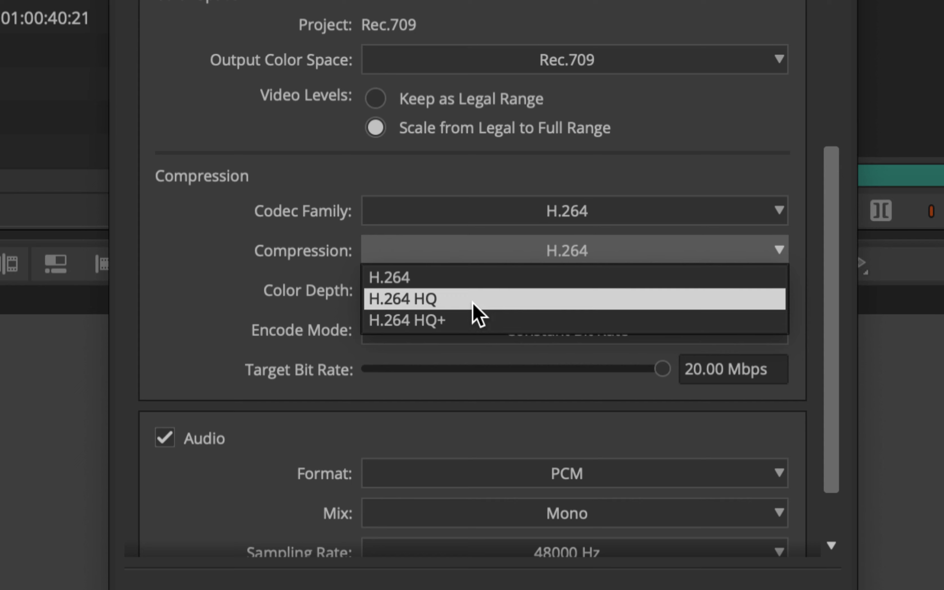
Step: Set the codec family to H.265 and examine its available compression profiles
left_click(562, 213)
left_click(478, 366)
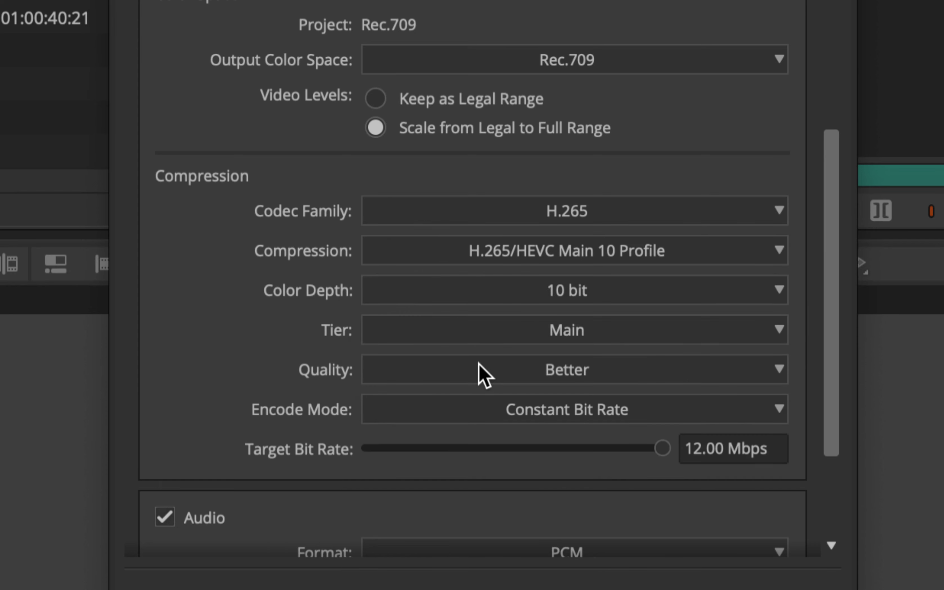
left_click(575, 252)
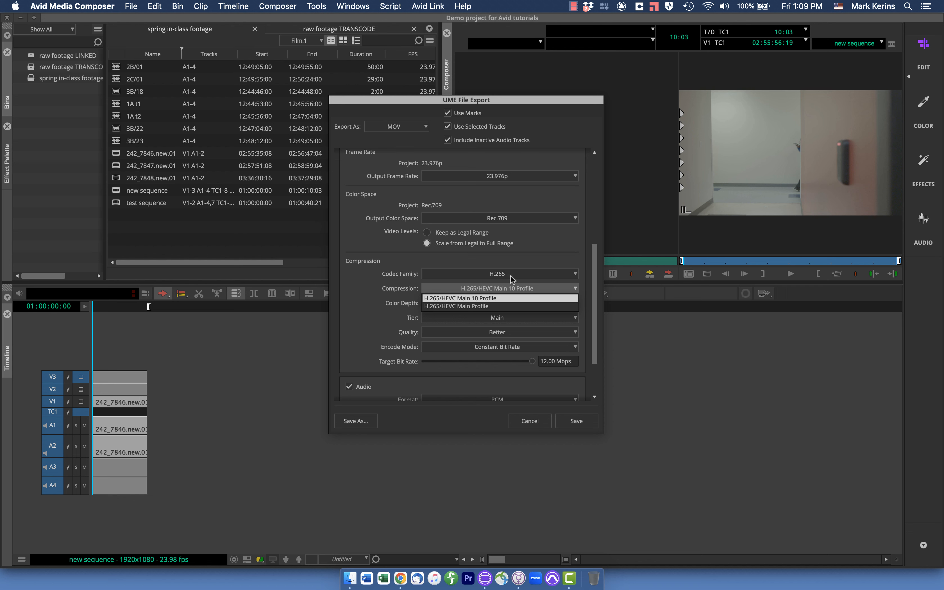
Step: Set the codec family to DNxHR and examine its available compression levels
left_click(493, 275)
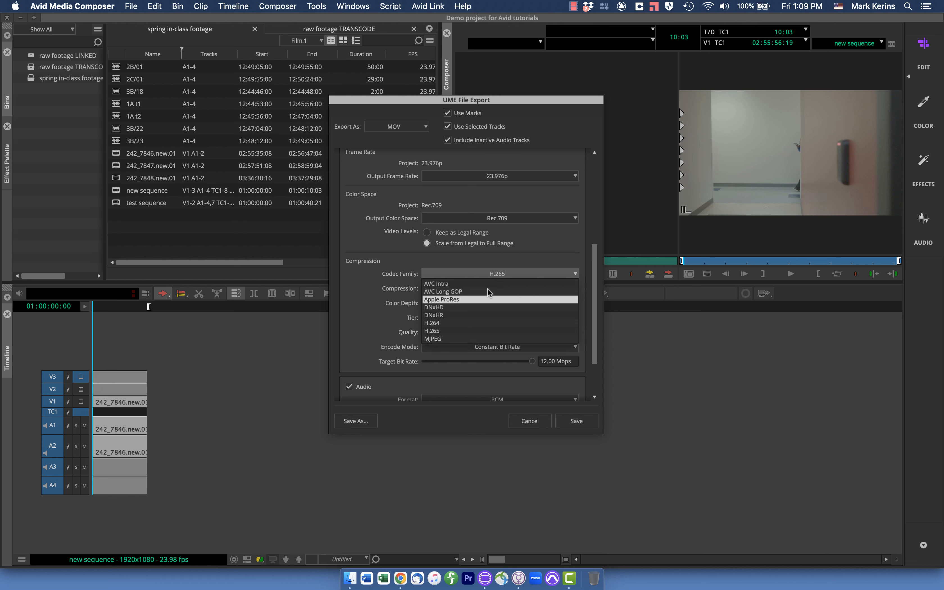
left_click(482, 317)
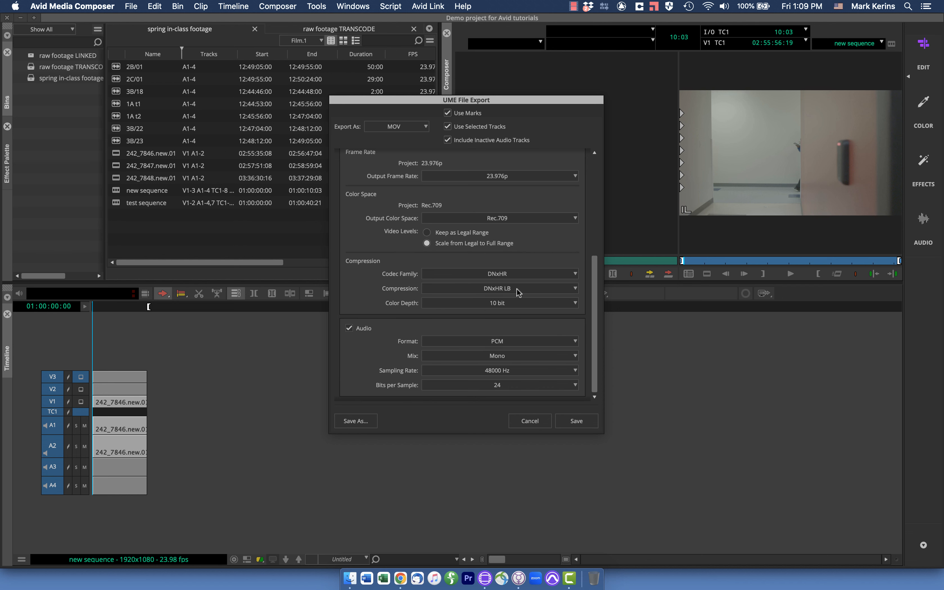
left_click(492, 289)
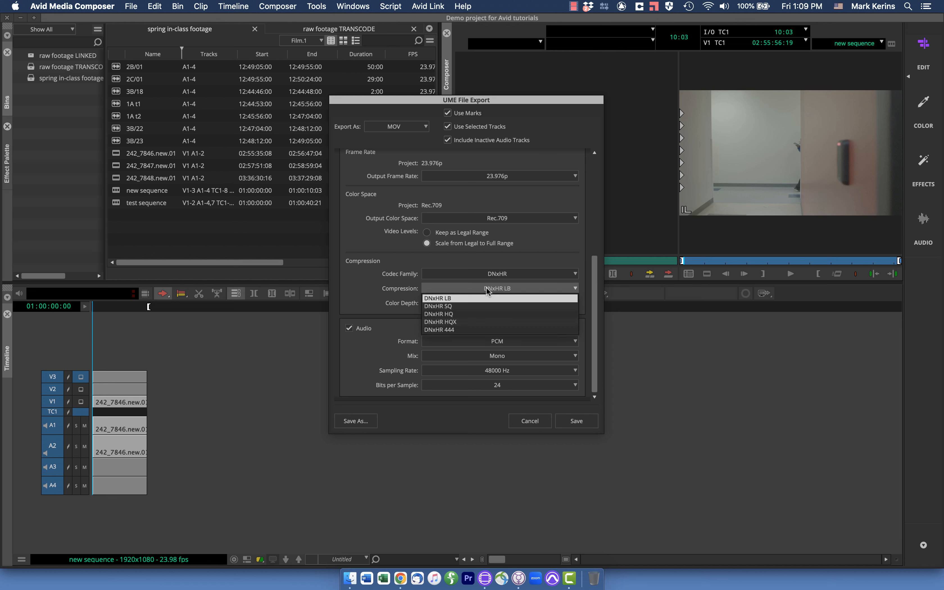
left_click(393, 288)
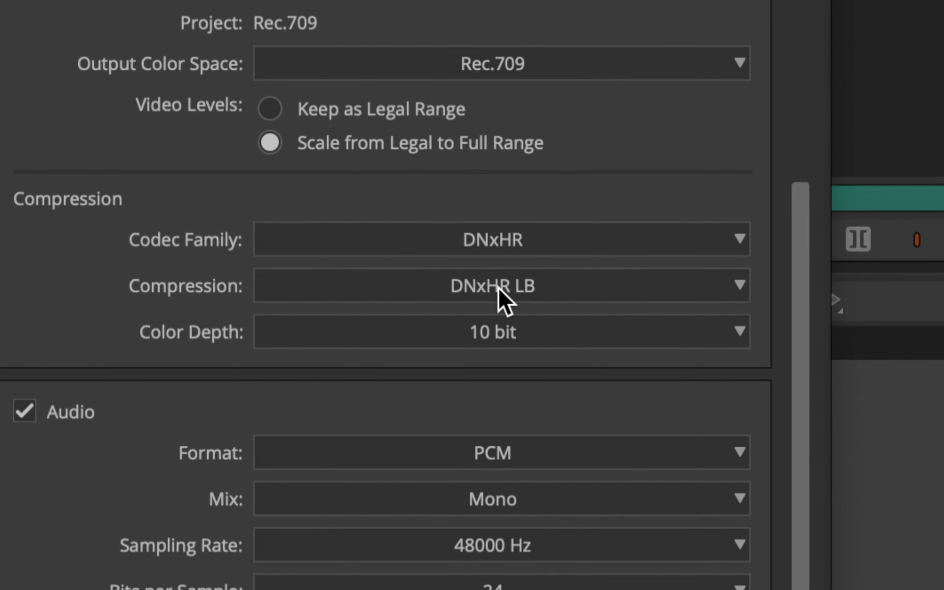
Step: Set the DNxHR compression level to DNxHR SQ and examine the available color depths
left_click(499, 289)
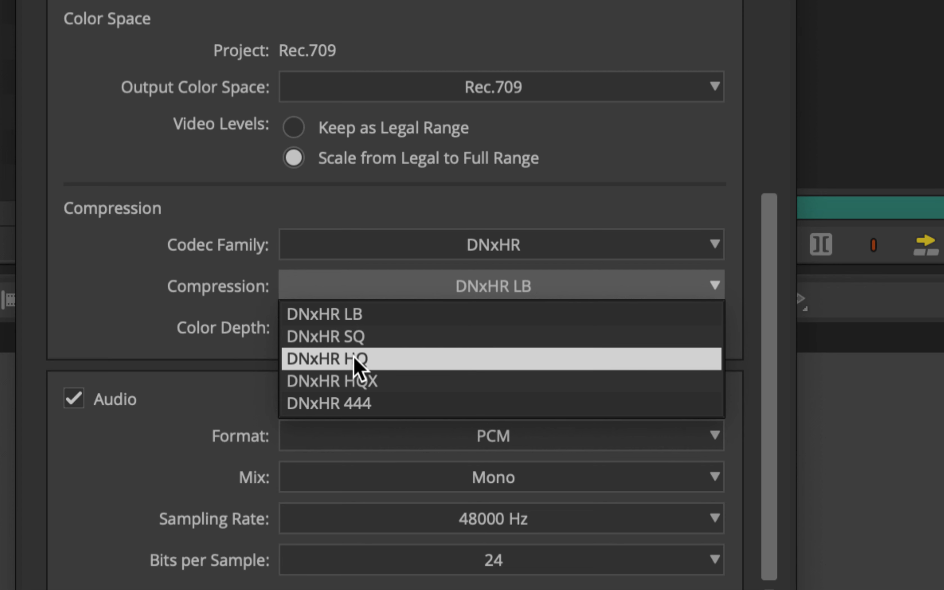
left_click(445, 336)
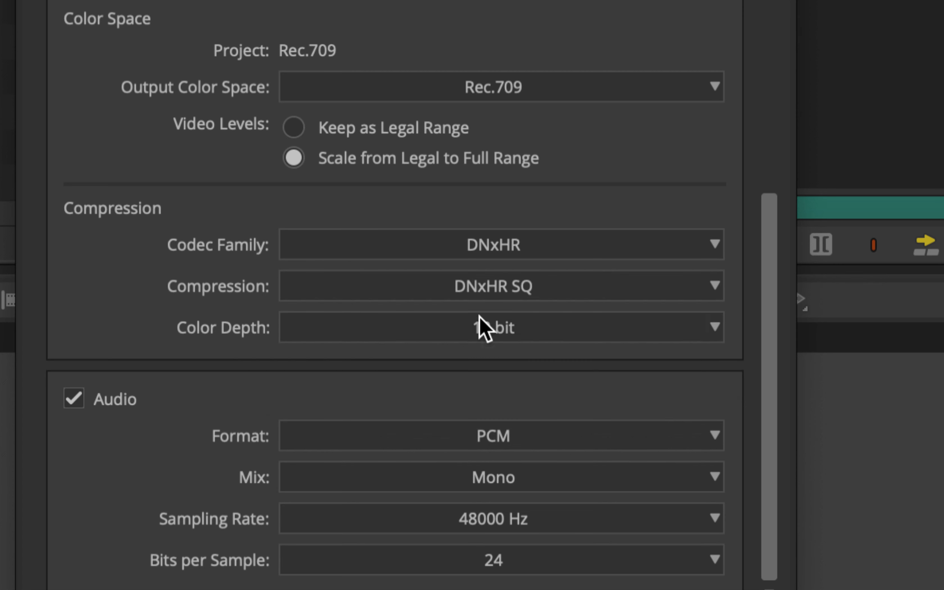
left_click(479, 315)
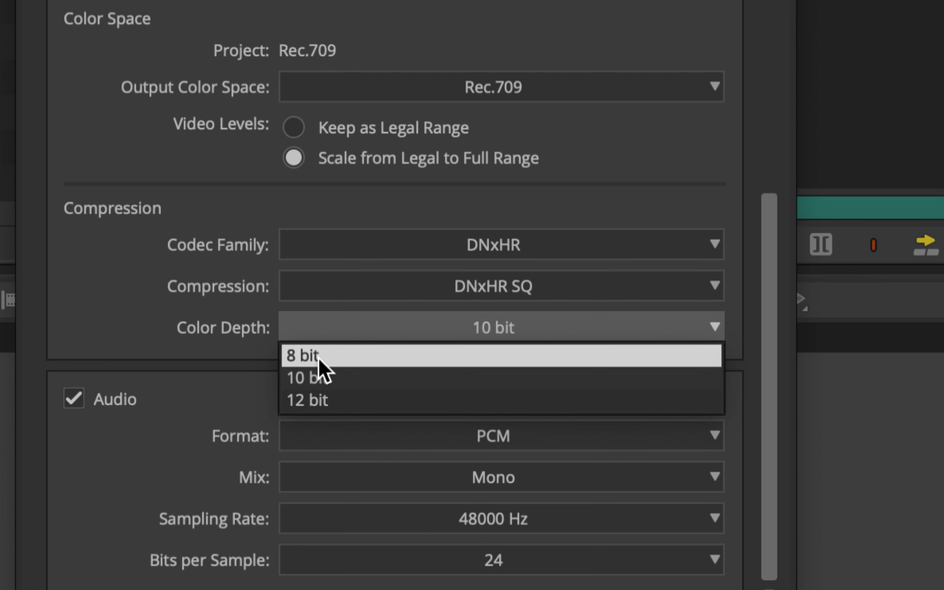
left_click(231, 269)
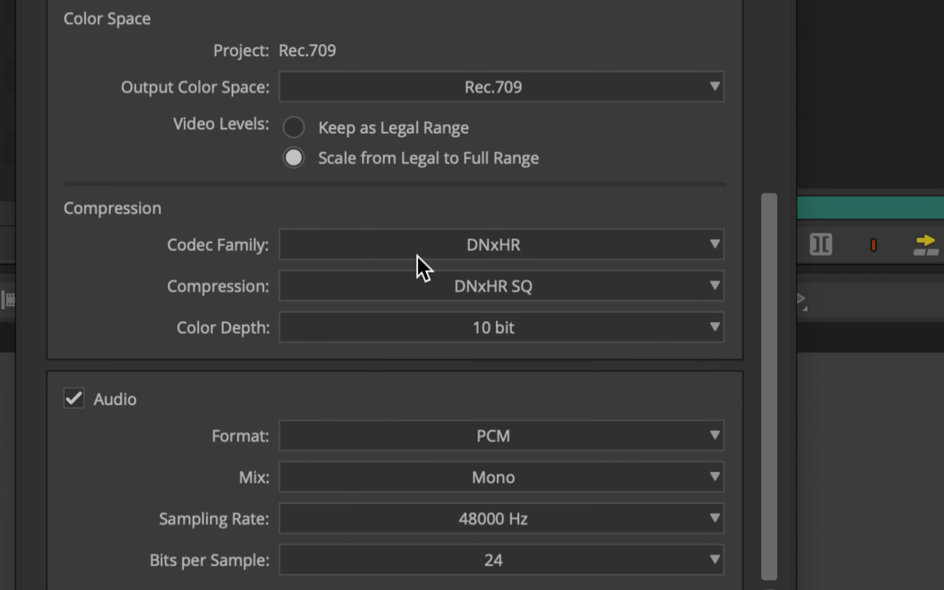
Step: Switch the codec family to H.264 and review its compression options, keeping plain H.264
left_click(445, 251)
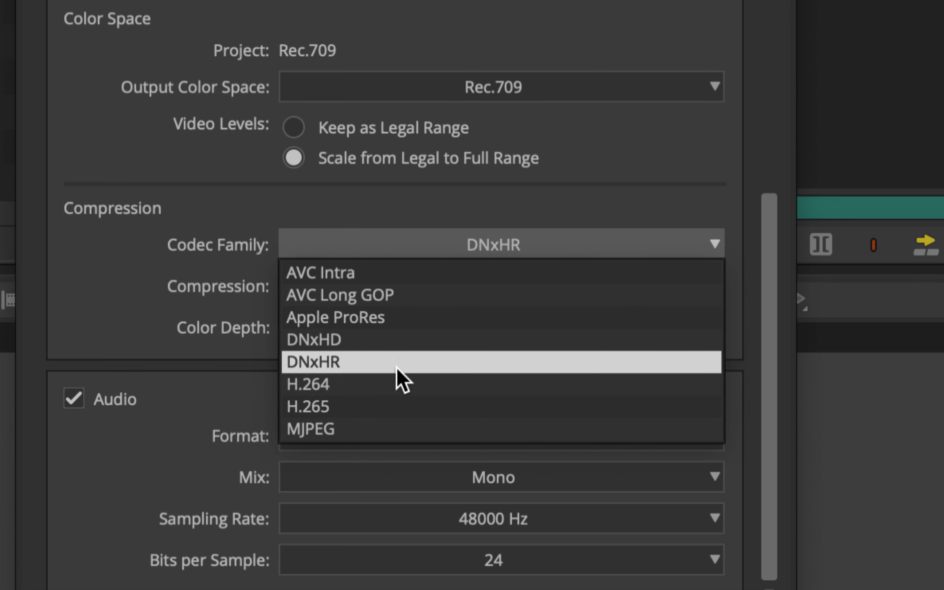
left_click(396, 385)
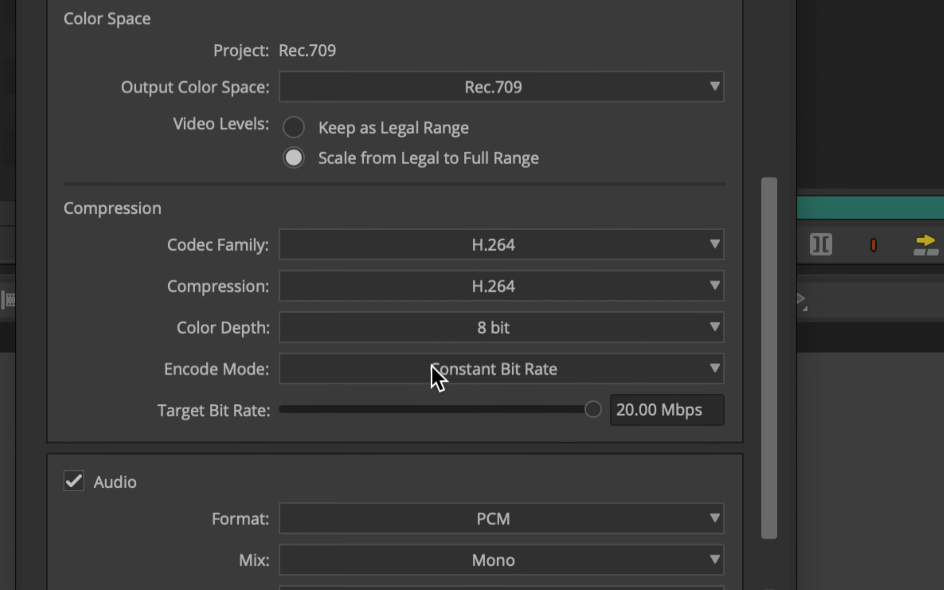
left_click(386, 286)
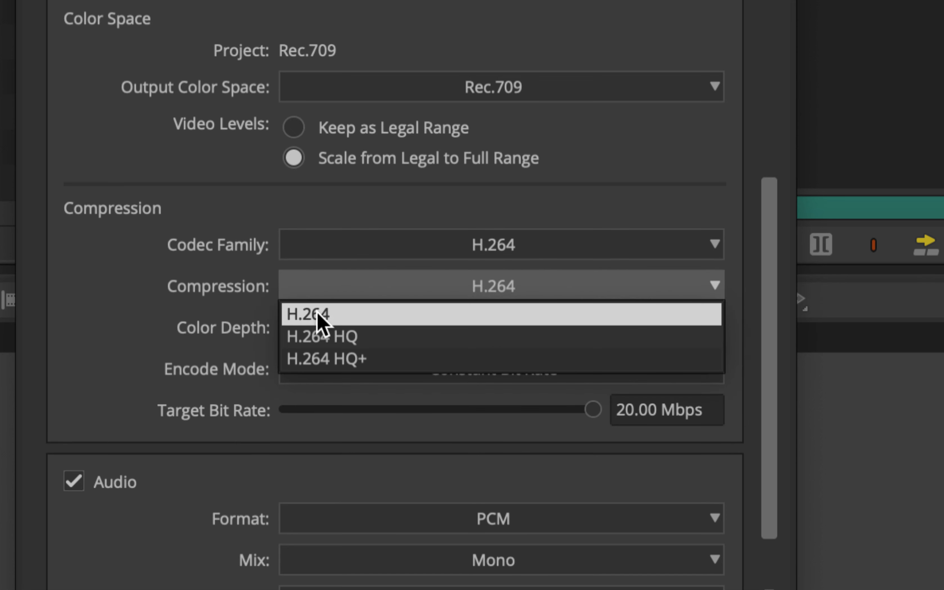
left_click(405, 292)
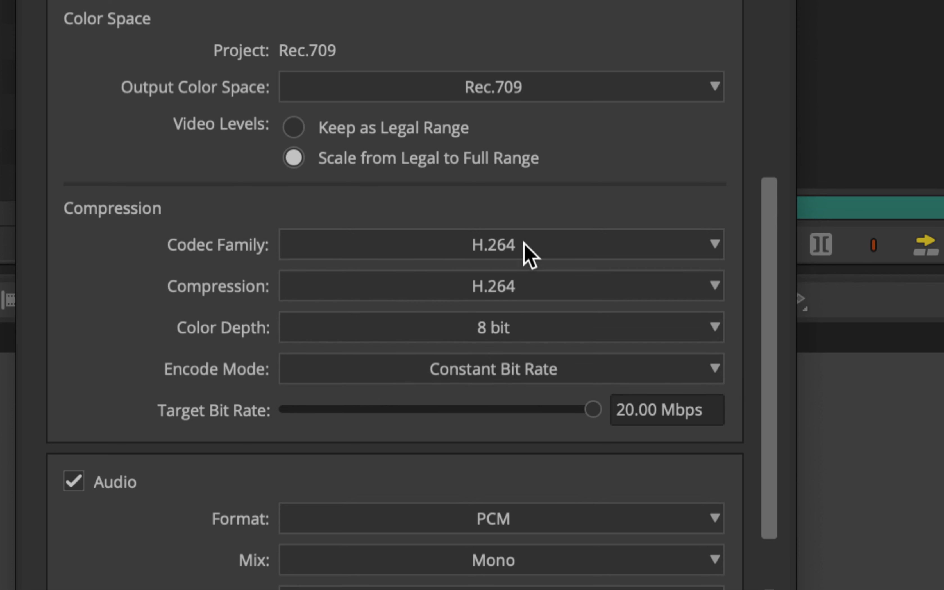
Step: Lower the H.264 target bit rate to about 8.45 Mbps, and return it to 20 Mbps
left_click_drag(592, 411, 416, 402)
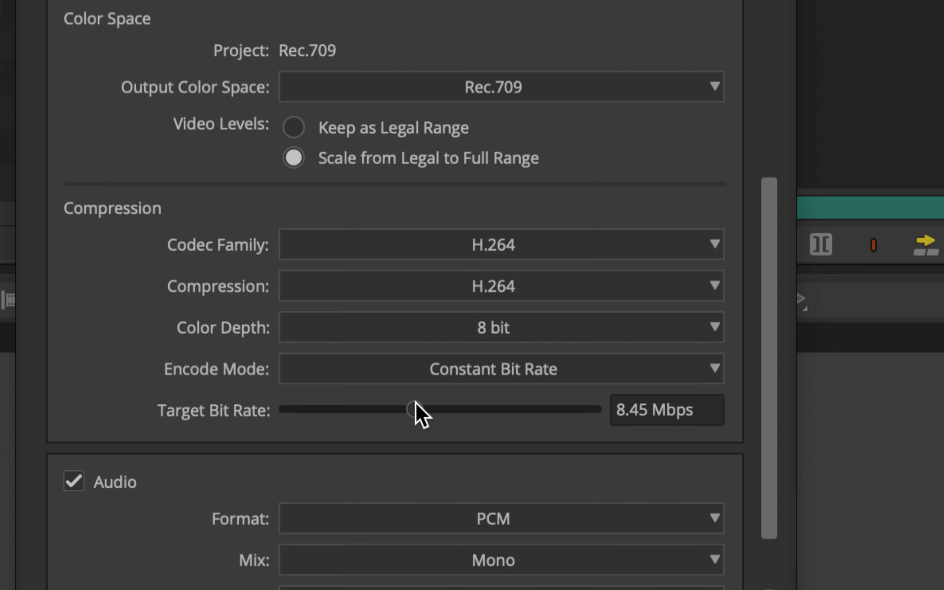
left_click_drag(415, 401, 603, 403)
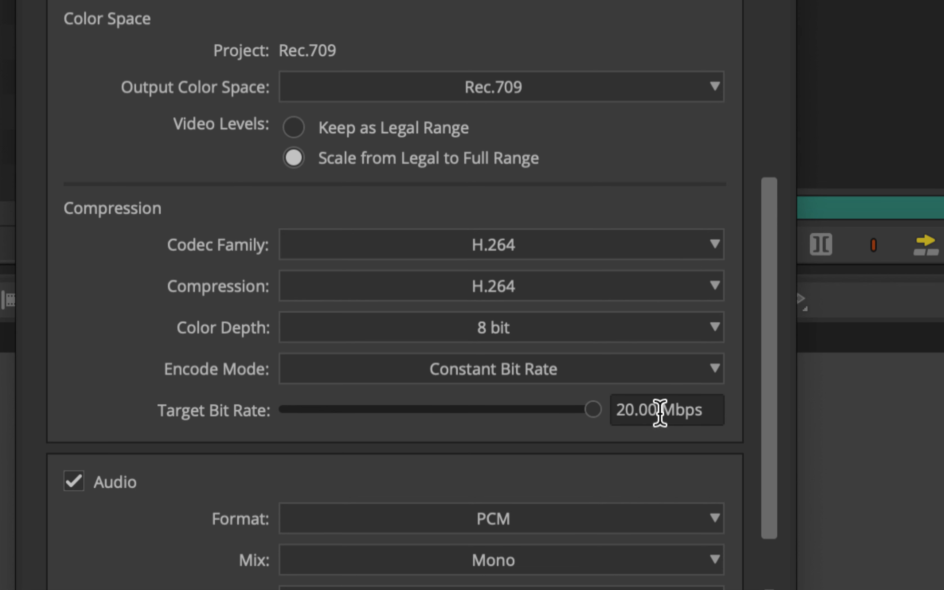